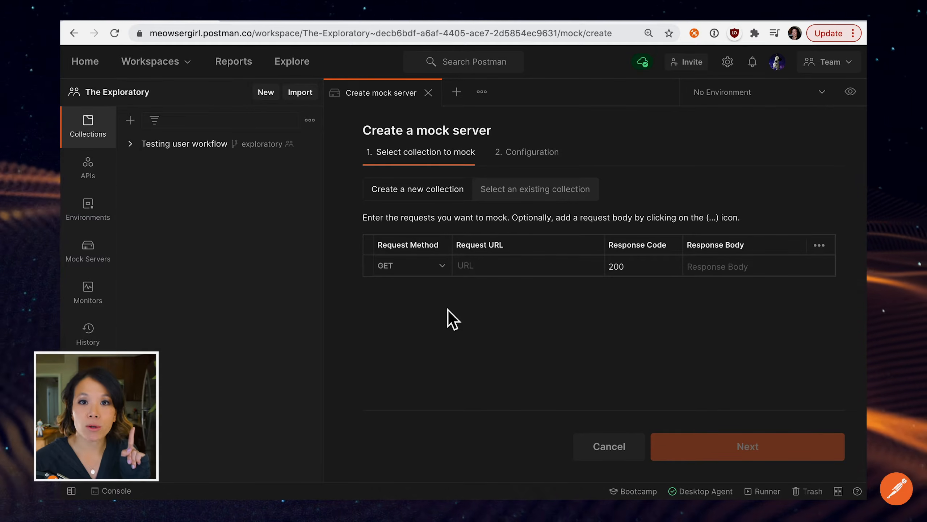
Define a GET request with URL fruits, response code 200 and response body lemon, and proceed to the mock server configuration.
click(491, 270)
text(fruits)
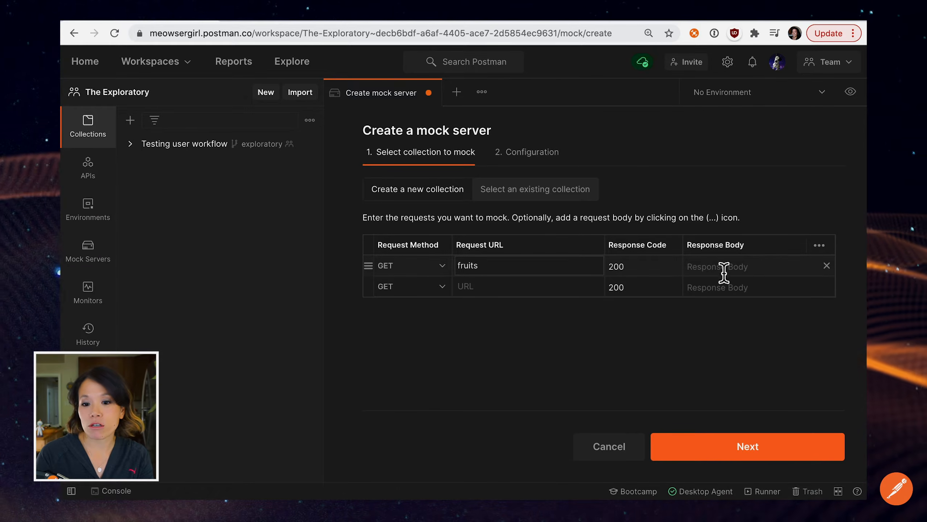
click(729, 270)
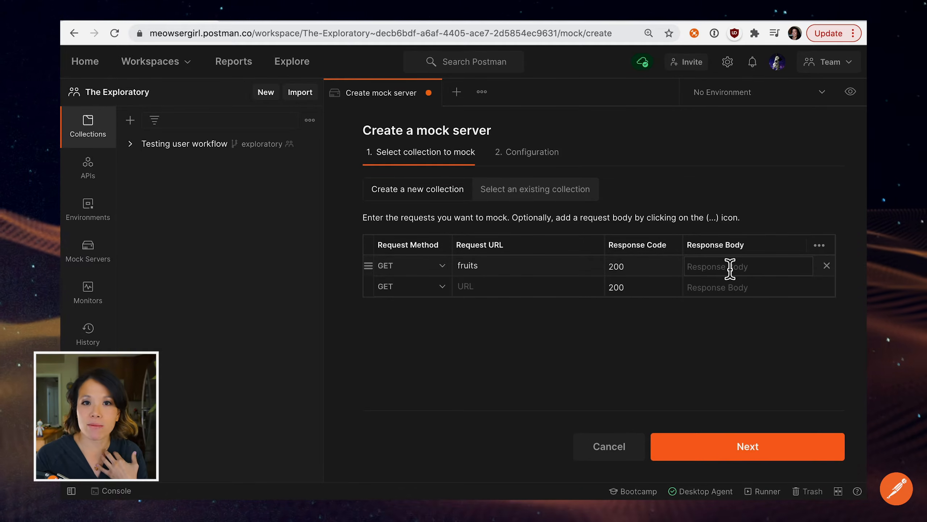
text(lemon)
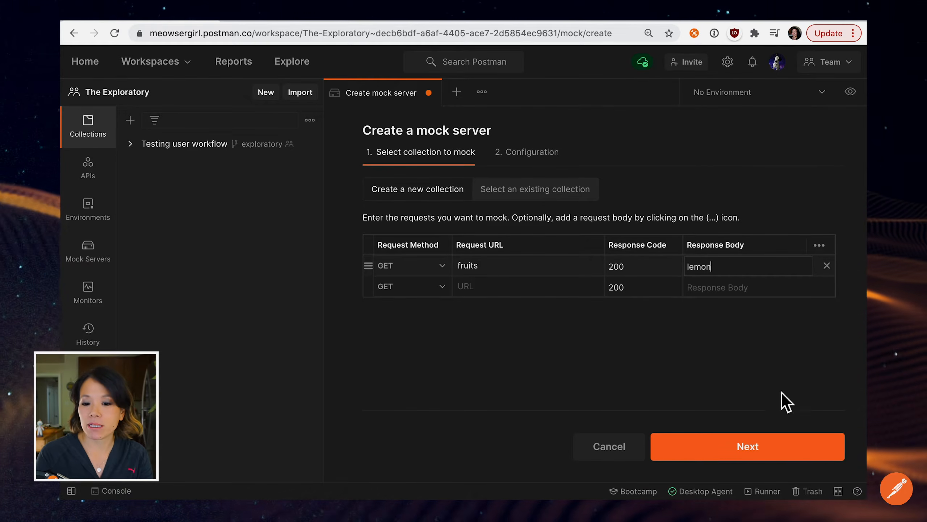
click(747, 446)
Name the mock server "Mocking with fruits" and create it as a public server with its URL saved as an environment variable.
click(436, 209)
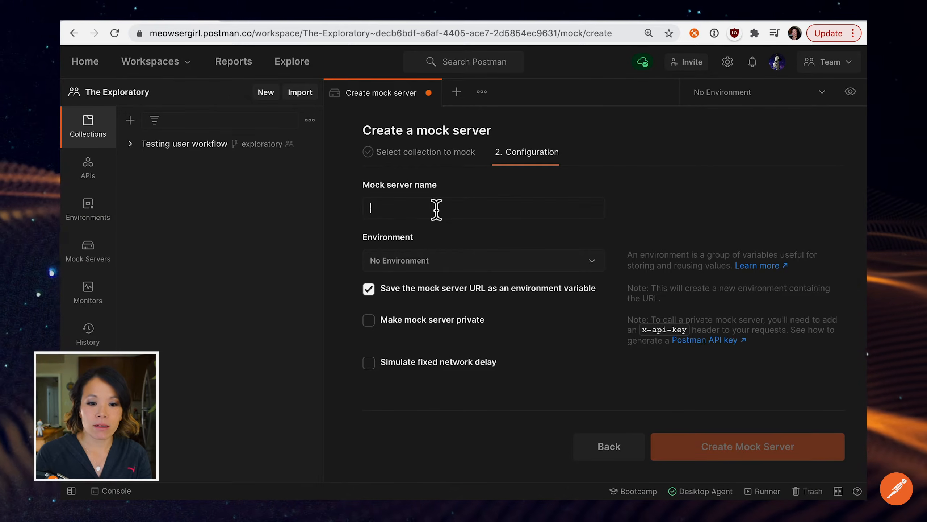
text(Mocking with fruits)
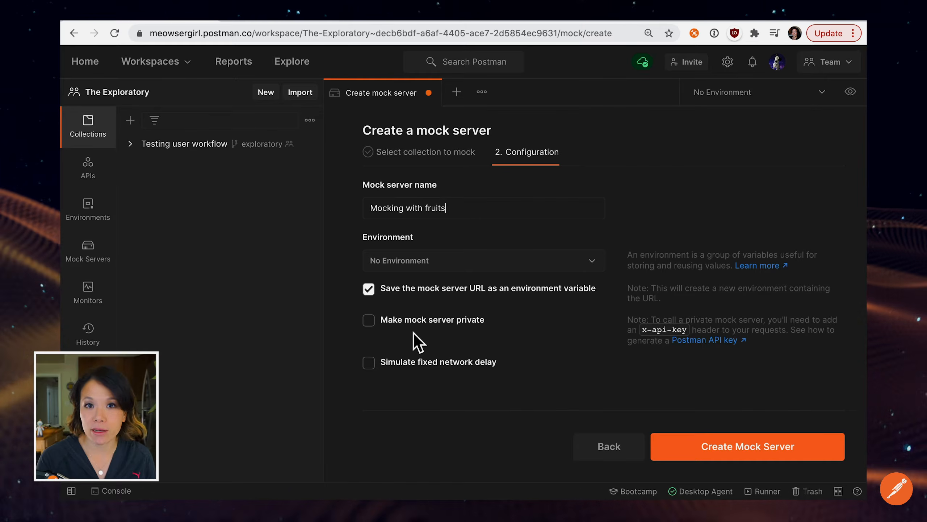
click(378, 331)
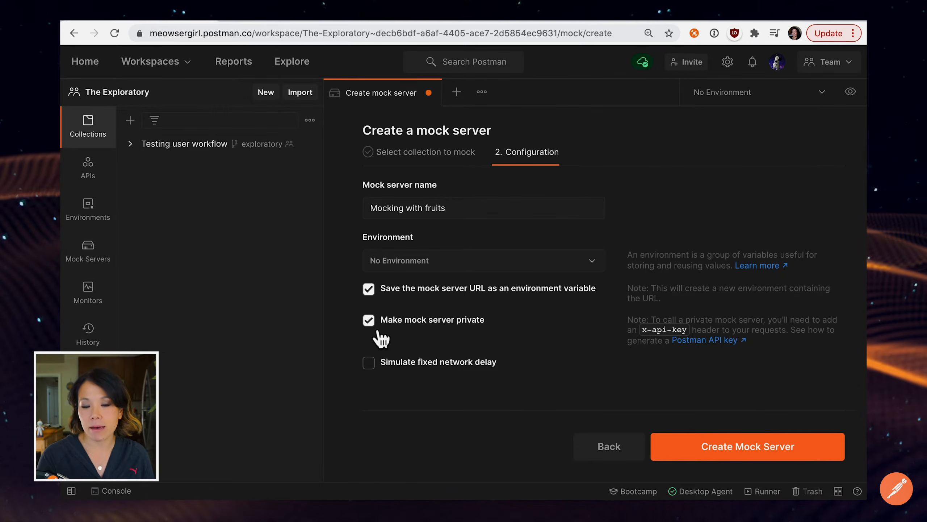
click(378, 325)
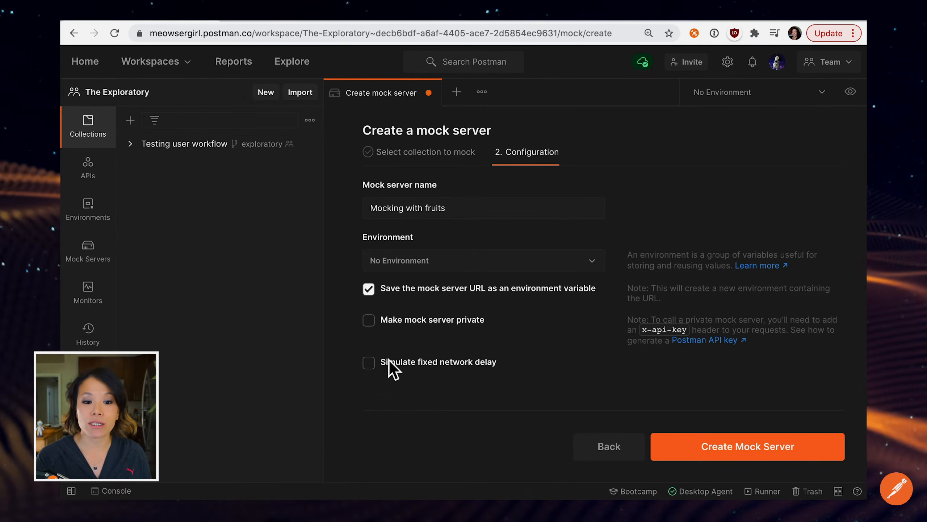
click(752, 454)
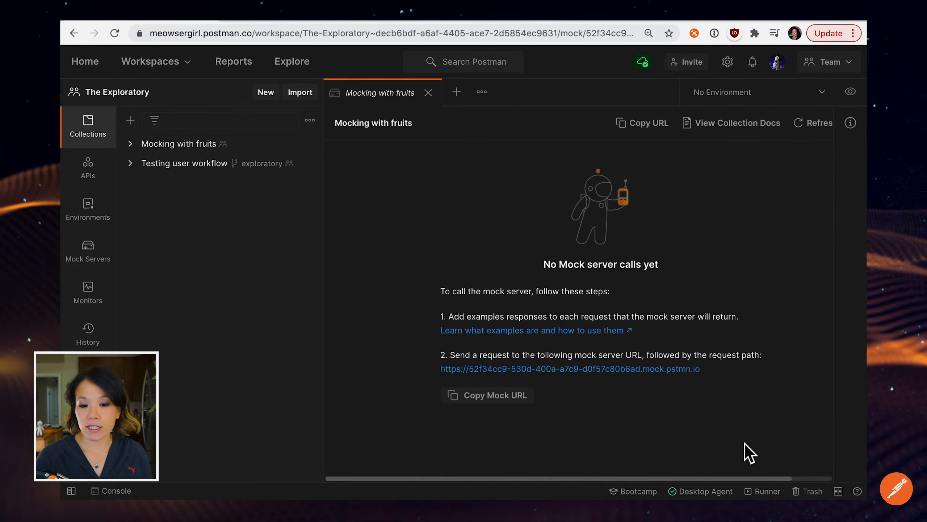
Review the mock server URL and open the fruits request in the Mocking with fruits collection.
drag(701, 369, 442, 368)
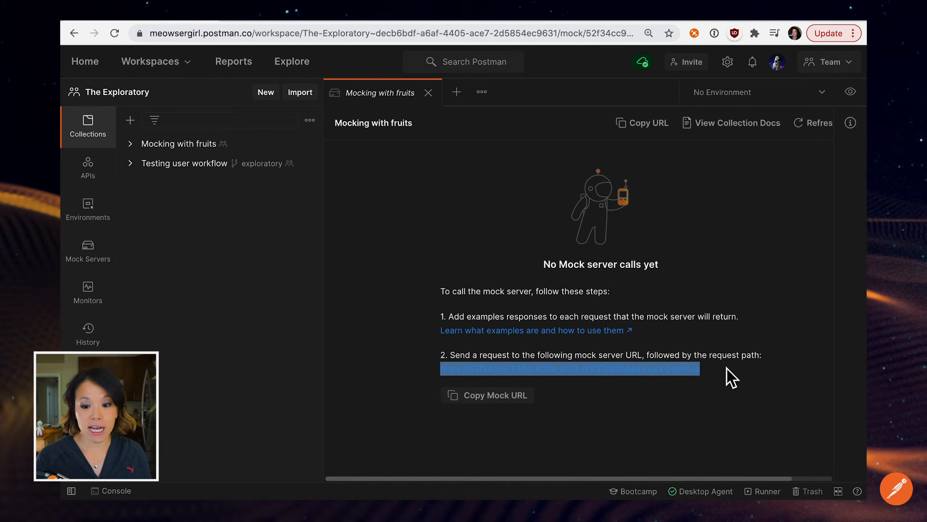
click(724, 385)
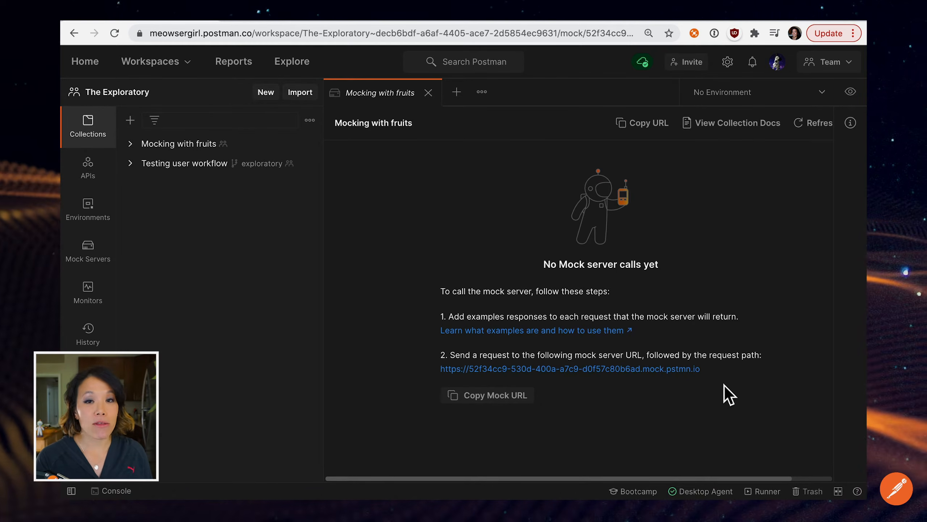
click(142, 149)
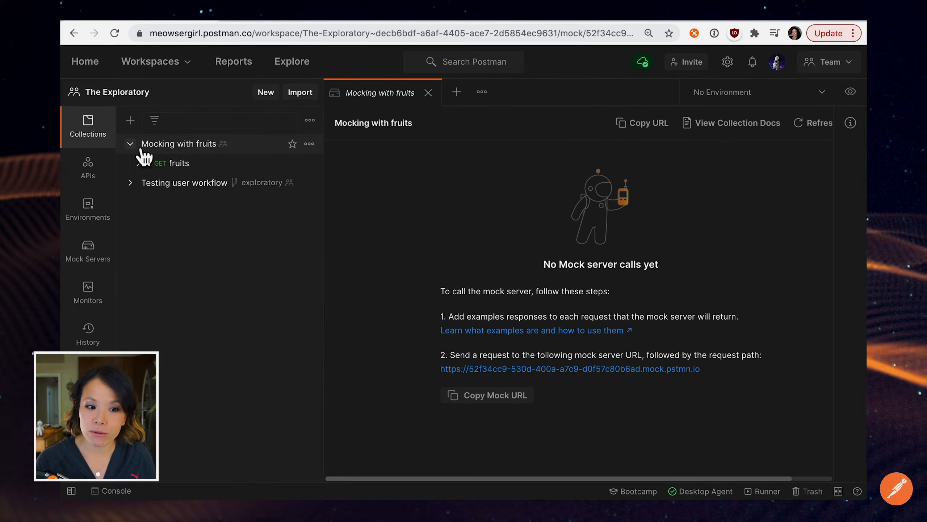
click(183, 170)
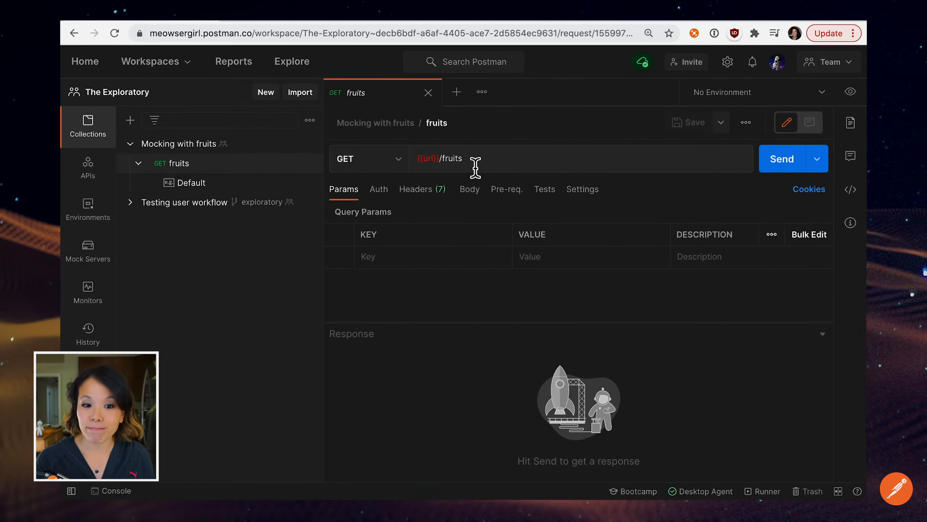
mouse_move(436, 163)
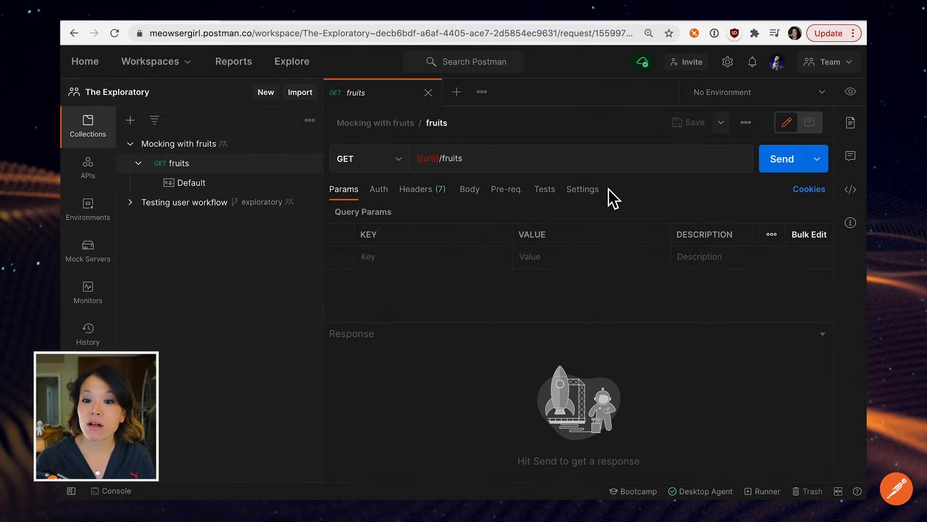
Activate the Mocking with fruits environment and check its url variable.
click(829, 100)
click(790, 144)
click(850, 91)
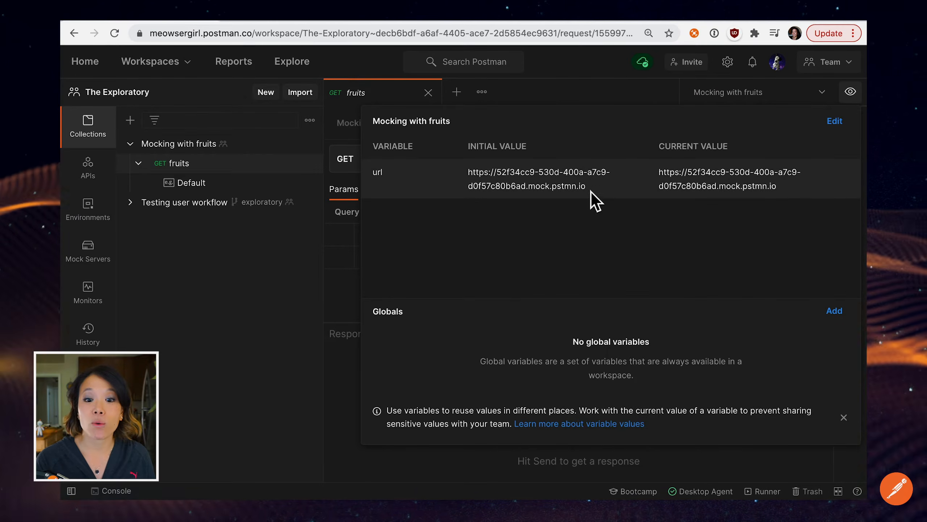
click(345, 251)
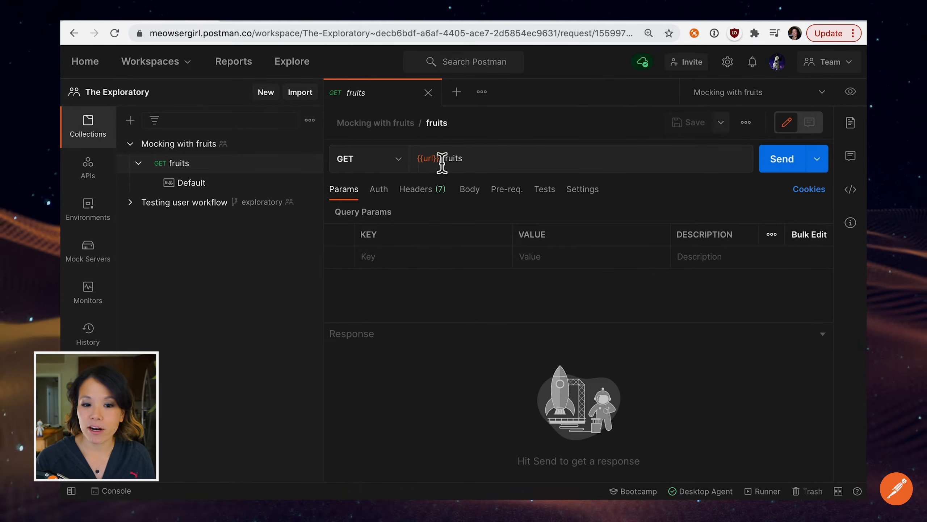
Check what the url variable resolves to in the fruits request and send the request to the mock server.
mouse_move(432, 161)
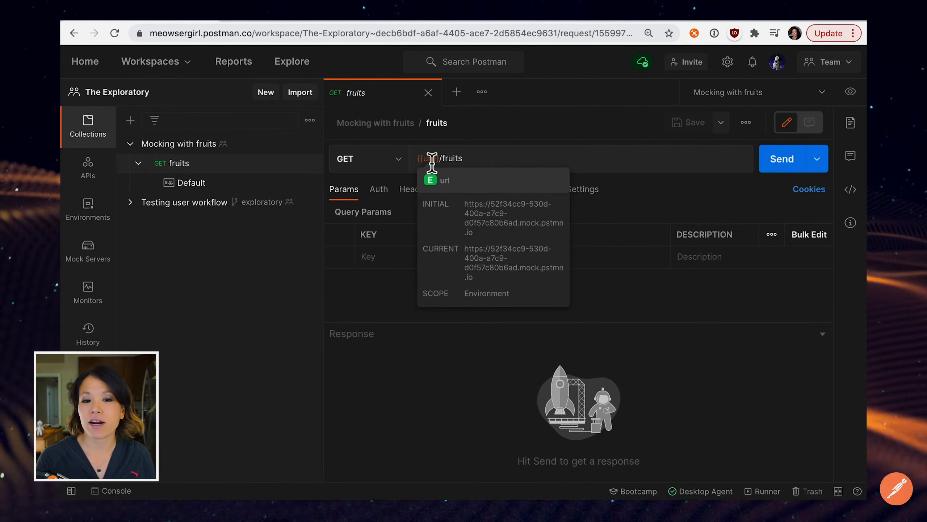
click(473, 164)
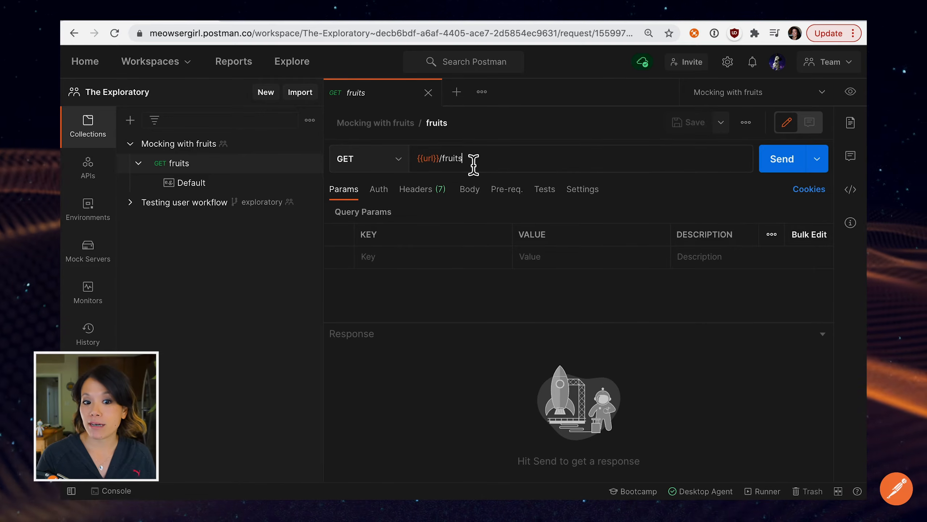
click(785, 164)
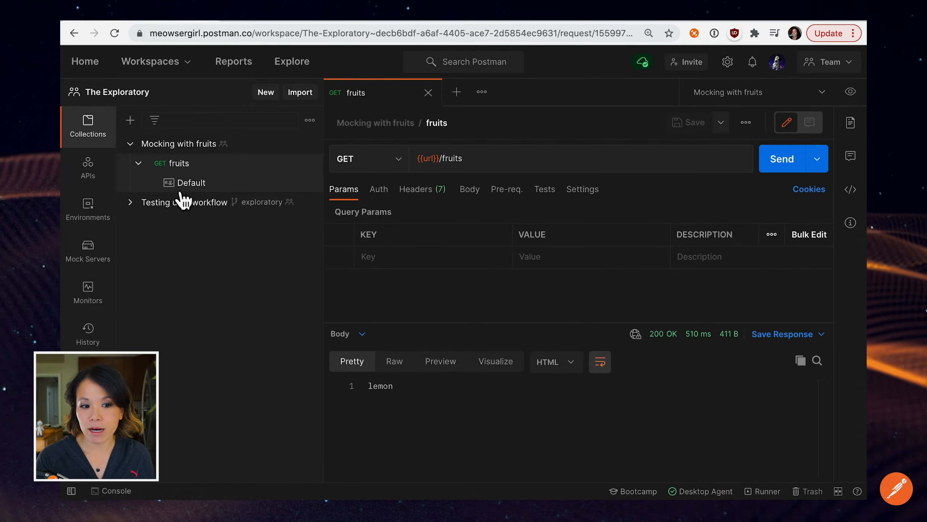
Set the Default example's response body to JSON format with the array ["lemon", "cherry", "berry"].
click(203, 189)
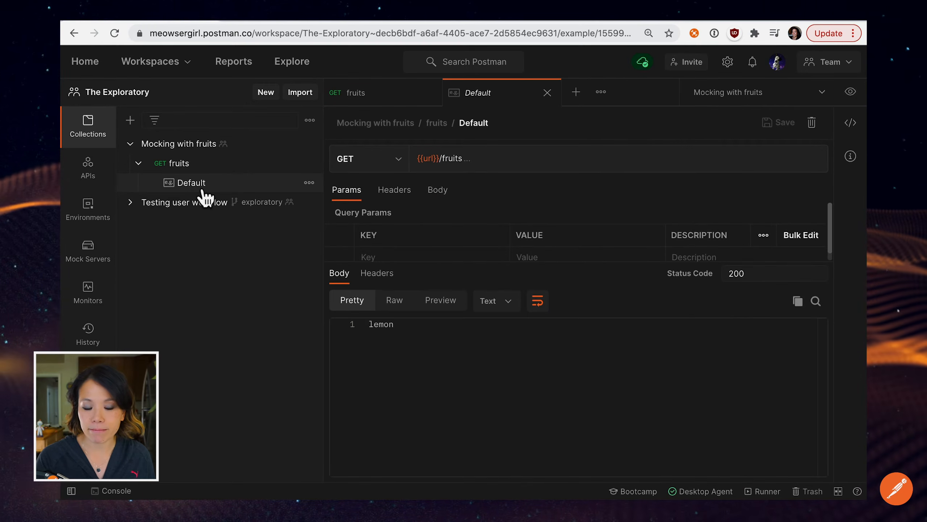
click(508, 305)
click(507, 325)
double_click(388, 324)
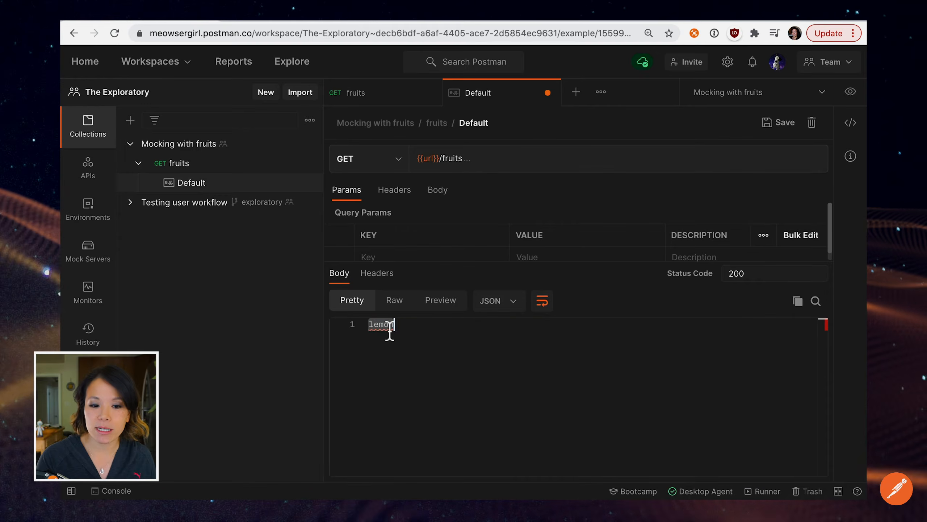
text([")
key(Right)
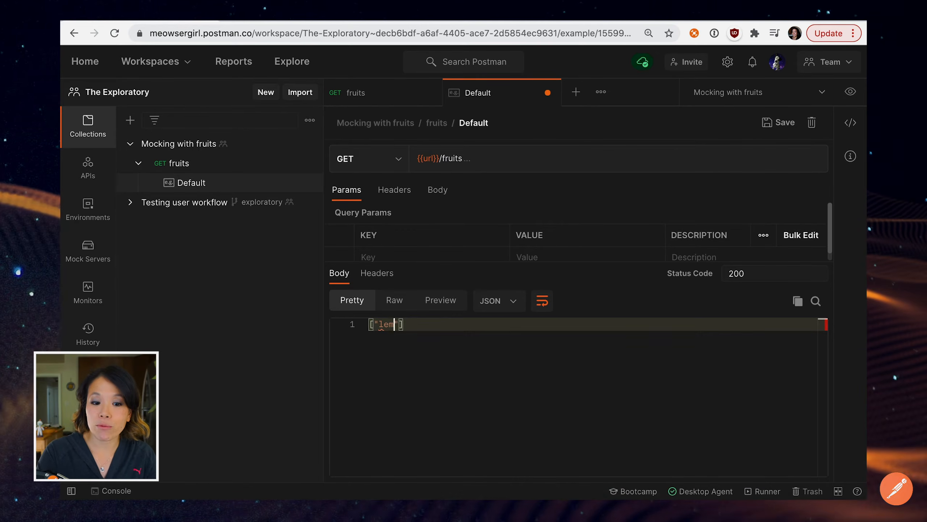
text(", "cherry", "berry")
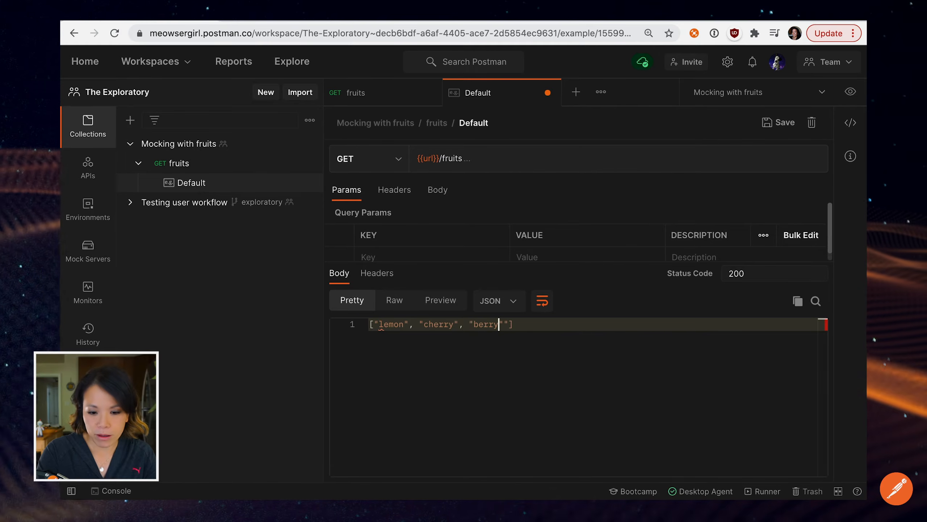
key(BackSpace)
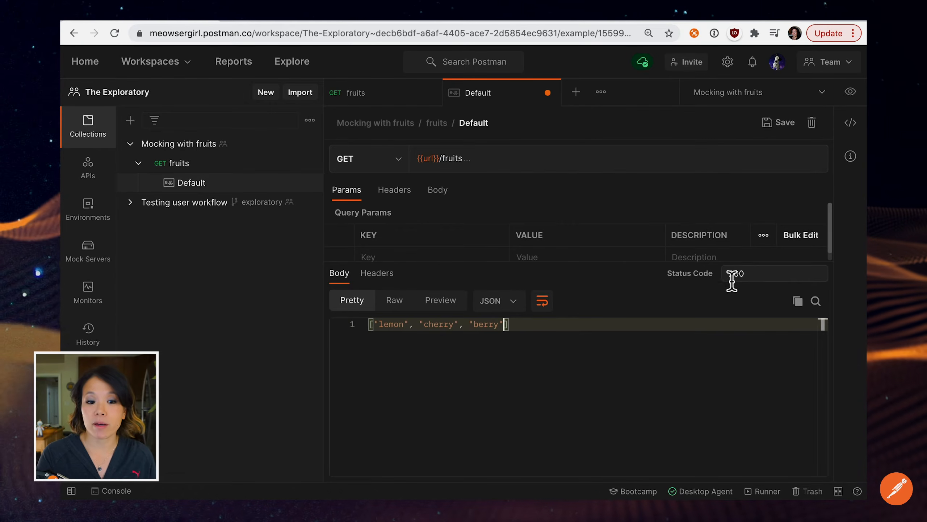
Add a Content-Type response header with the value application/json to the Default example and save the example.
click(394, 282)
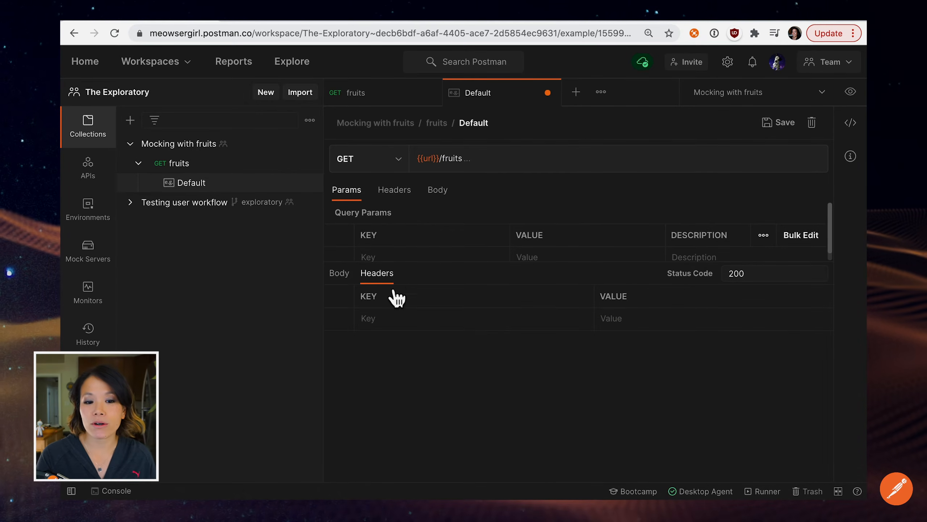
click(382, 318)
text(Content)
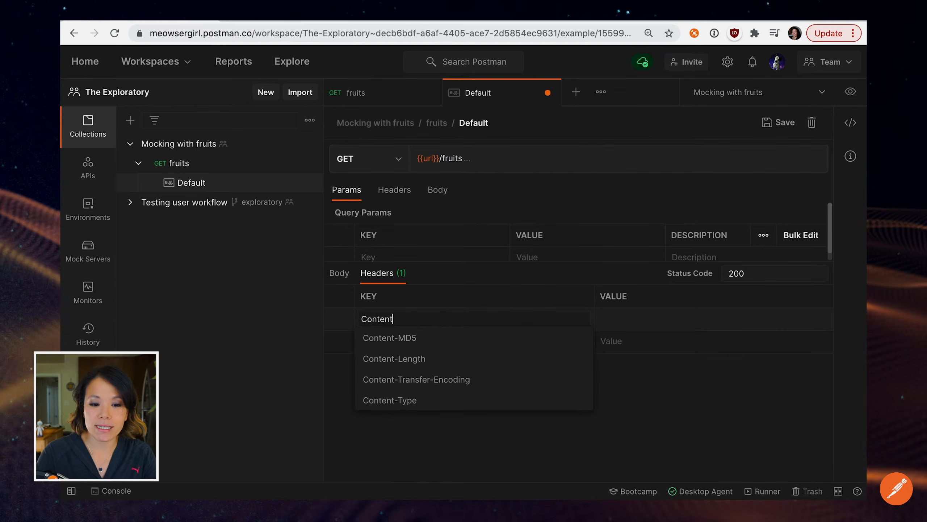
click(395, 399)
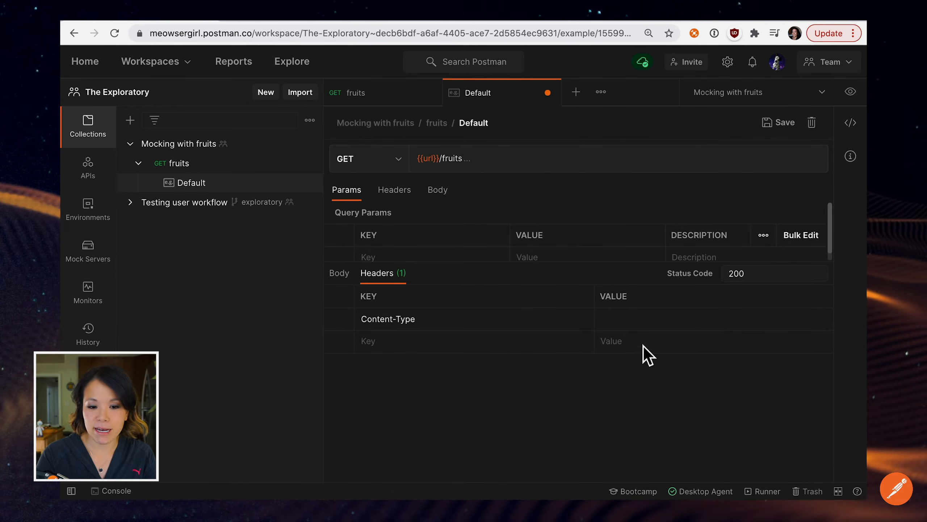
click(633, 321)
text(appli)
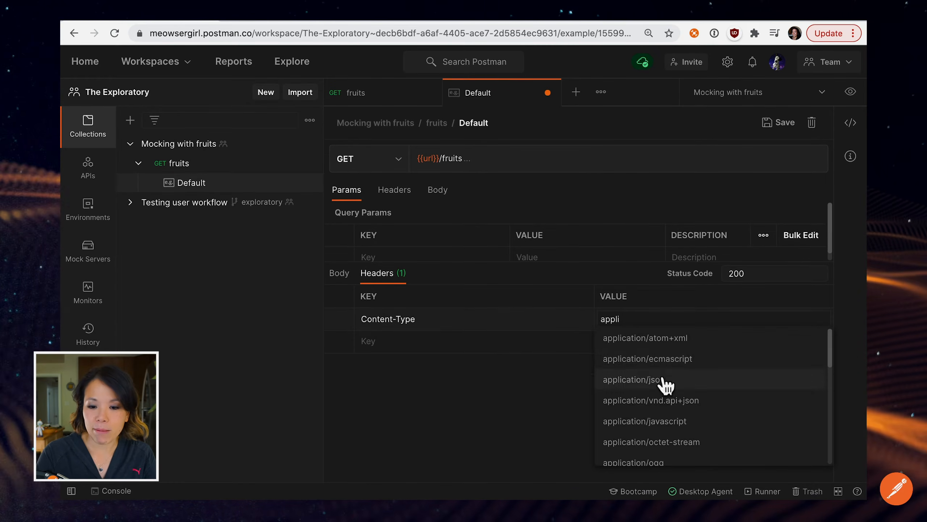
click(662, 380)
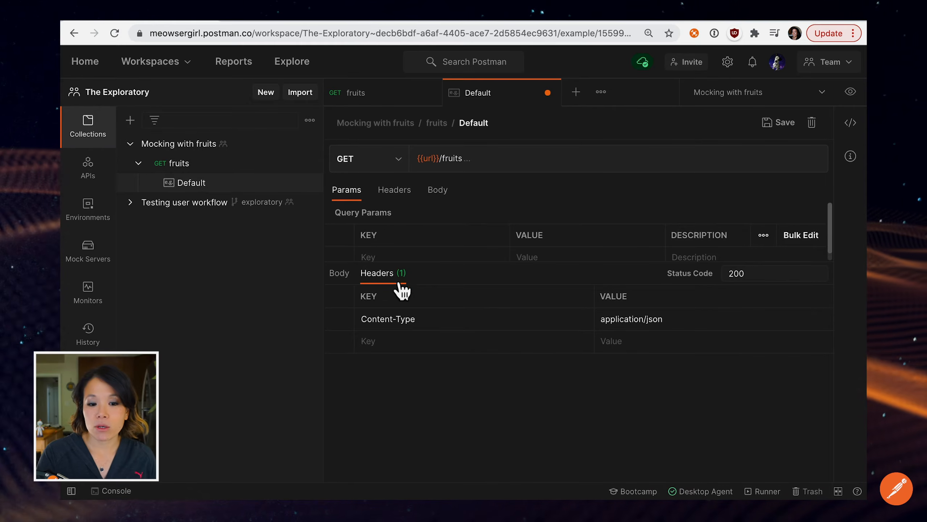
click(341, 278)
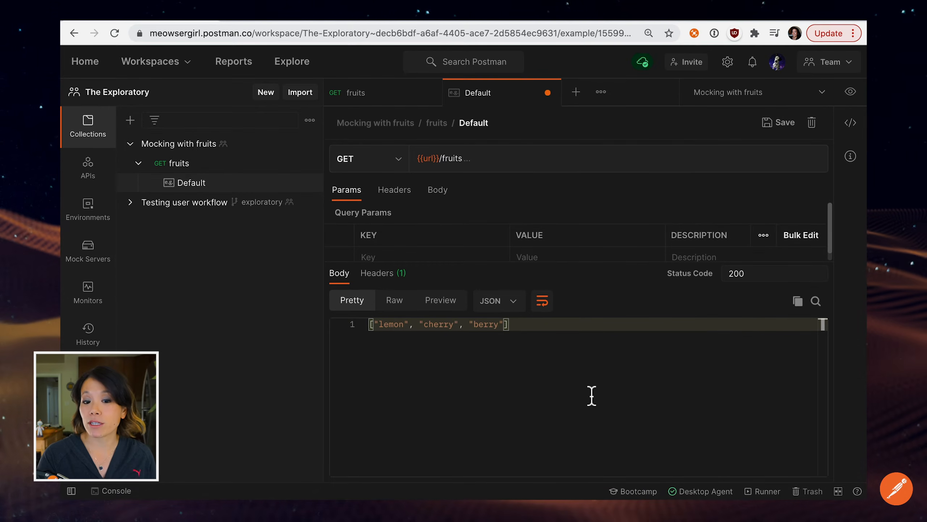
click(784, 123)
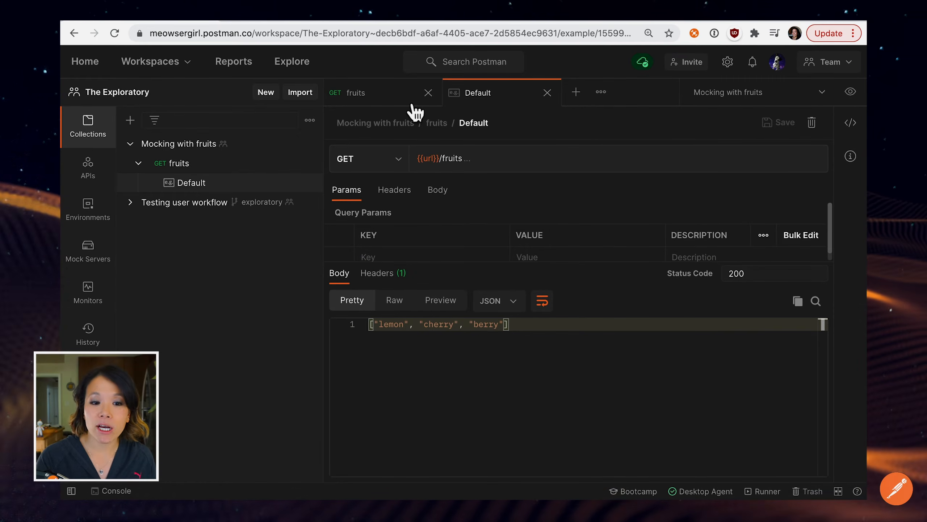
Return to the fruits request and send it to the mock server again.
click(392, 98)
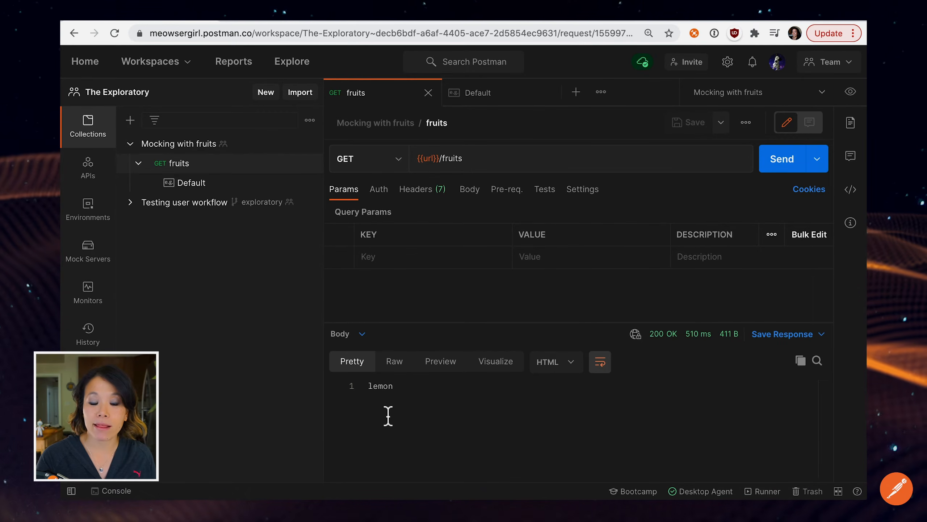
click(779, 165)
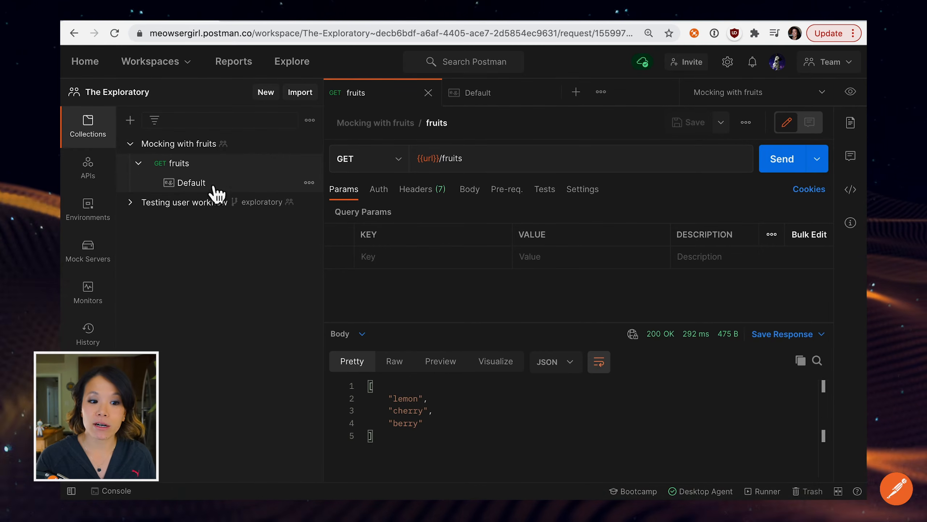
Look at the actions available for the Default example, and reopen the example to review its request URL.
click(310, 187)
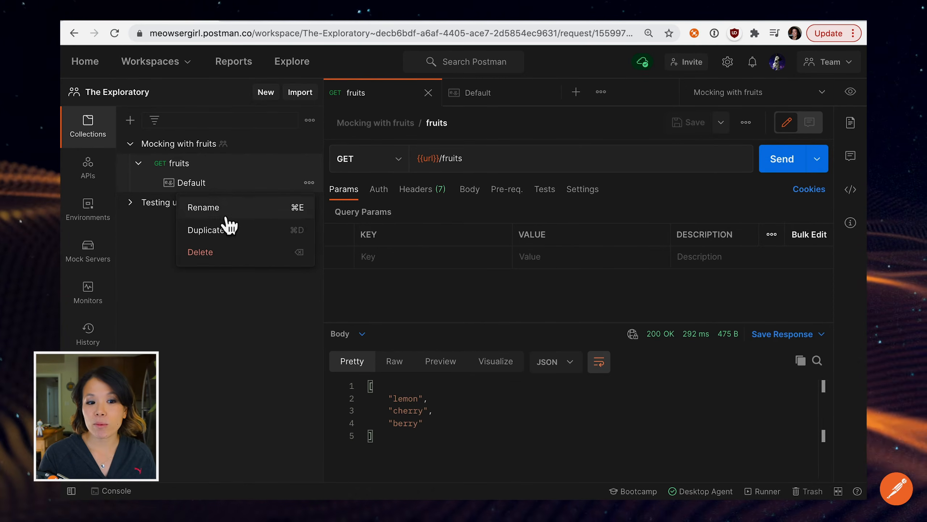
click(218, 190)
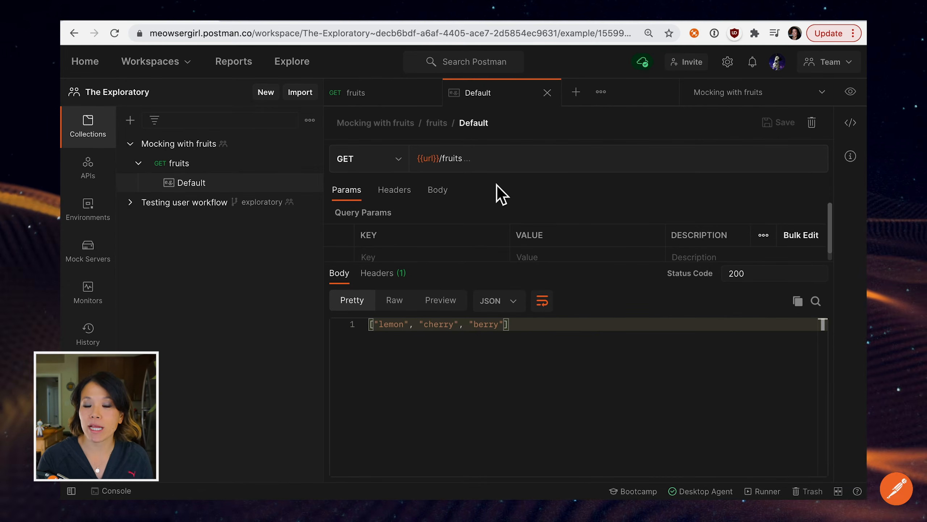
mouse_move(434, 161)
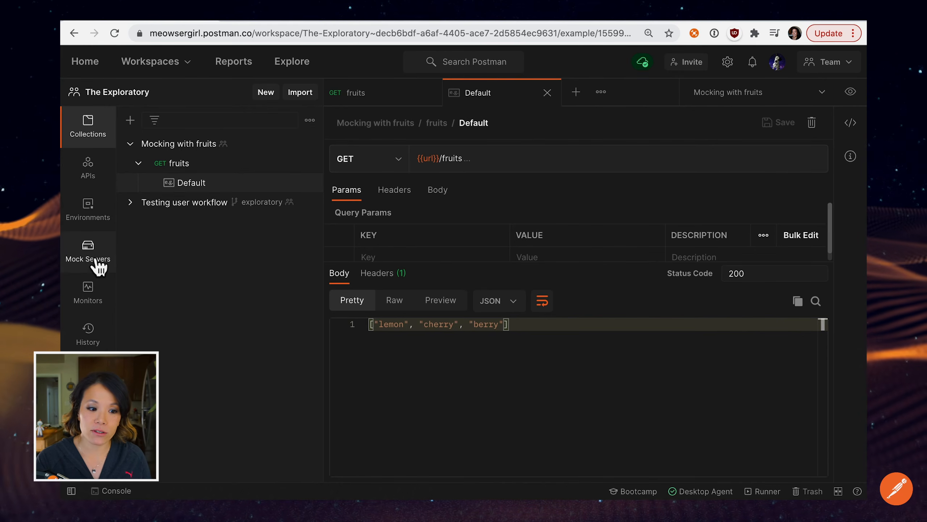
Open the Mocking with fruits mock server's call log and examine the response body of the most recent call.
click(107, 262)
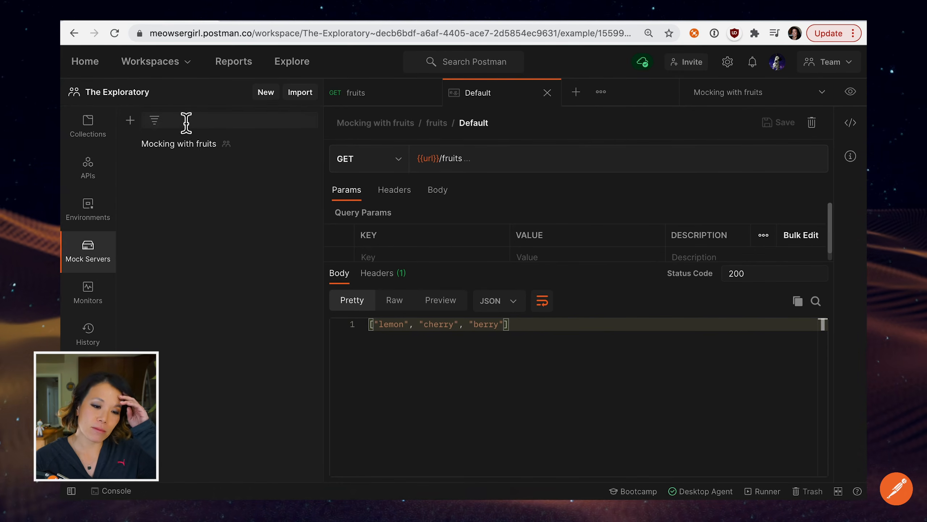
click(191, 159)
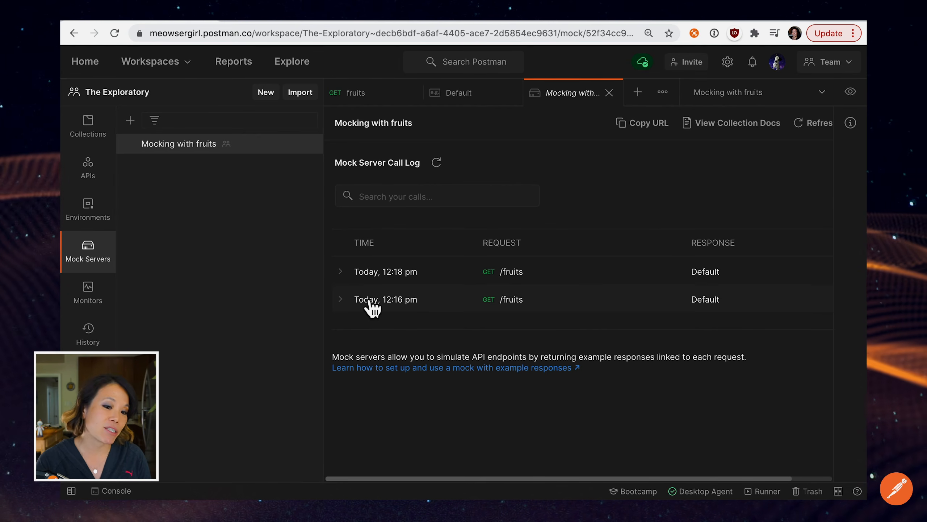
click(347, 279)
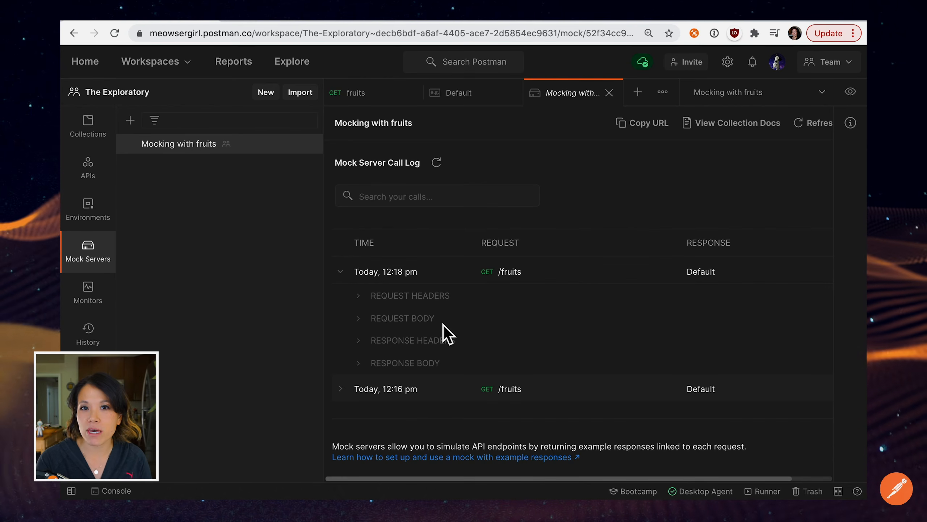
click(368, 364)
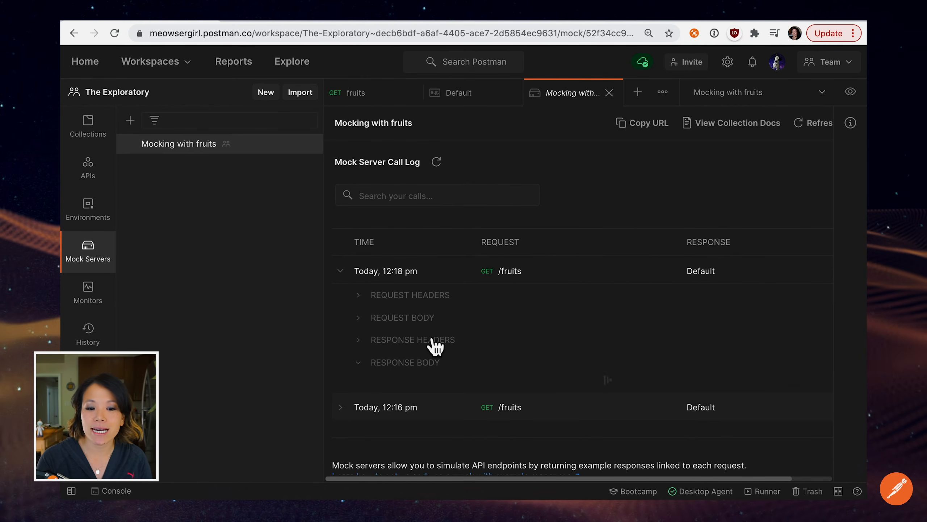
scroll(434, 347, down, 1)
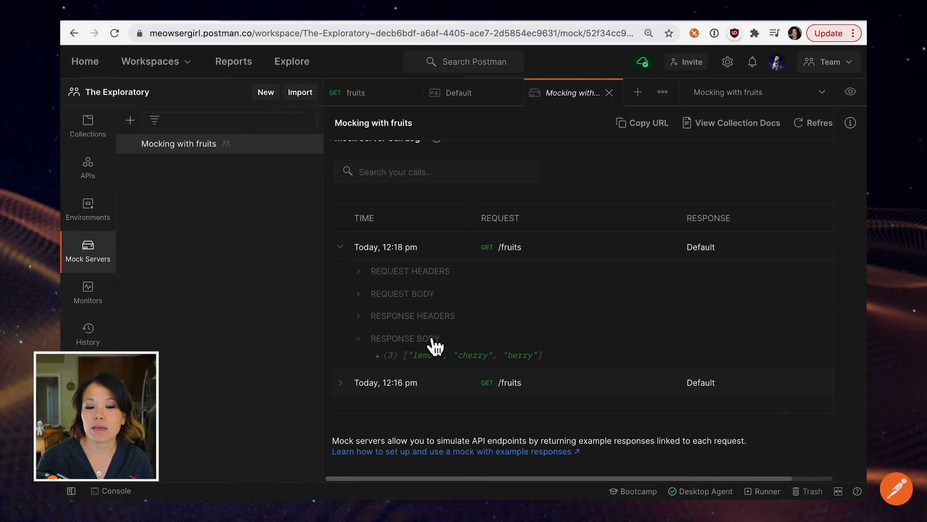